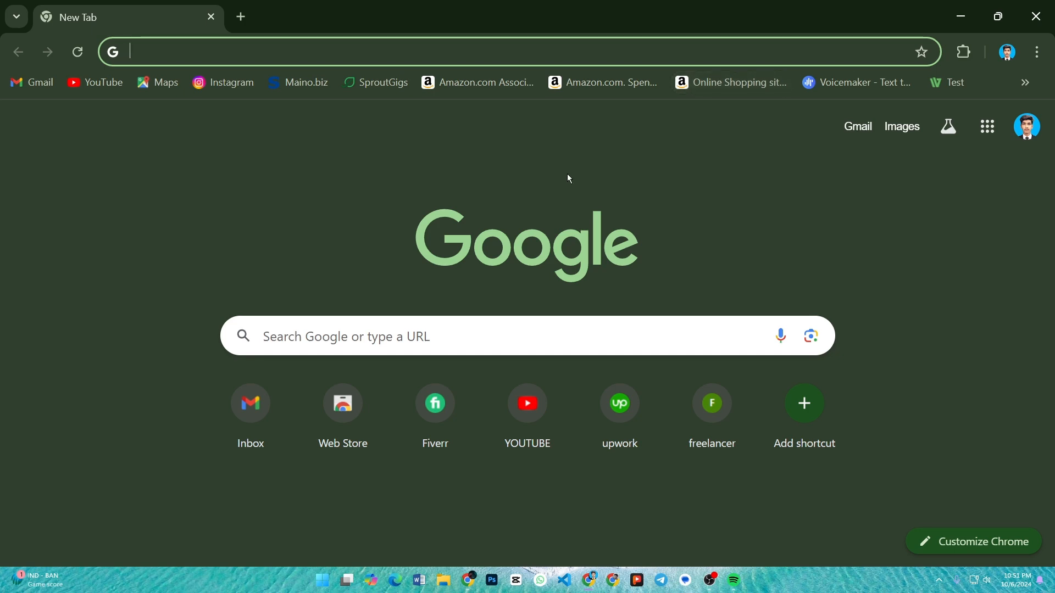
- Go to flippa.com and submit the account sign-up form with the first name, last name and email filled in
left_click(382, 330)
type("fl;i")
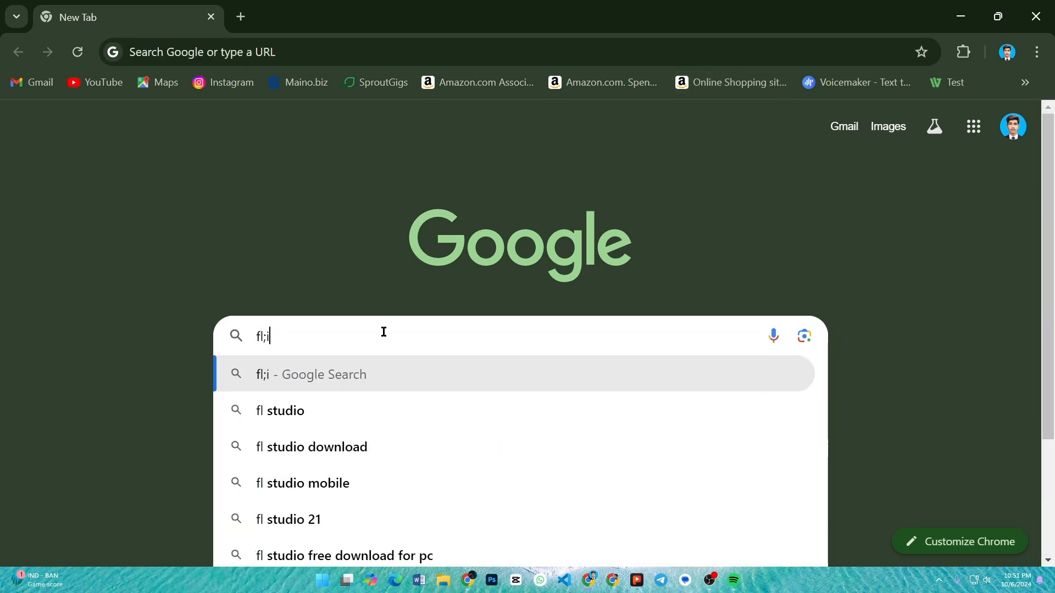
key("BackSpace")
type("ippa.com")
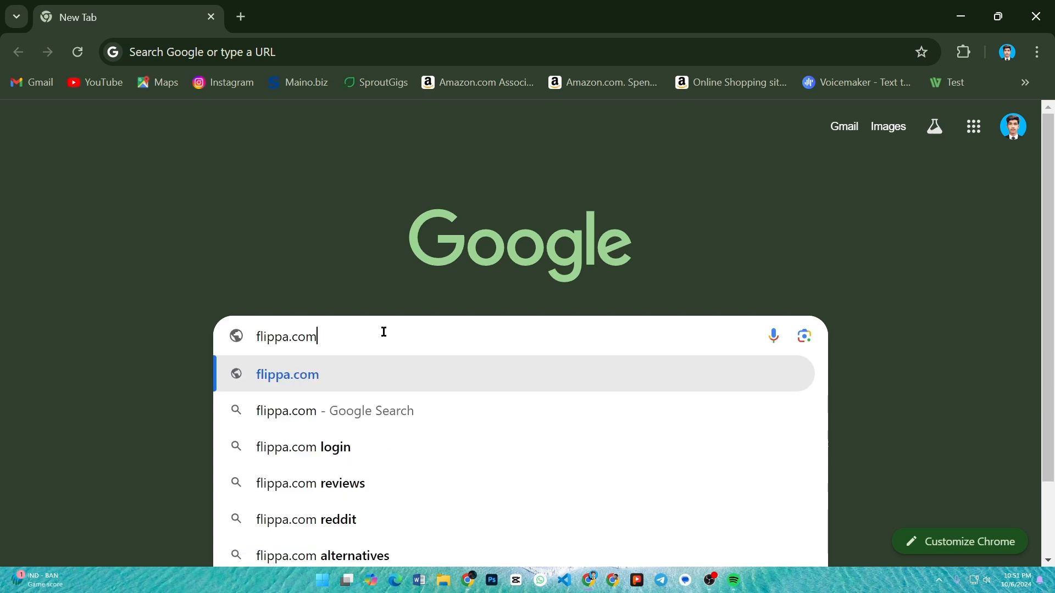
key("Return")
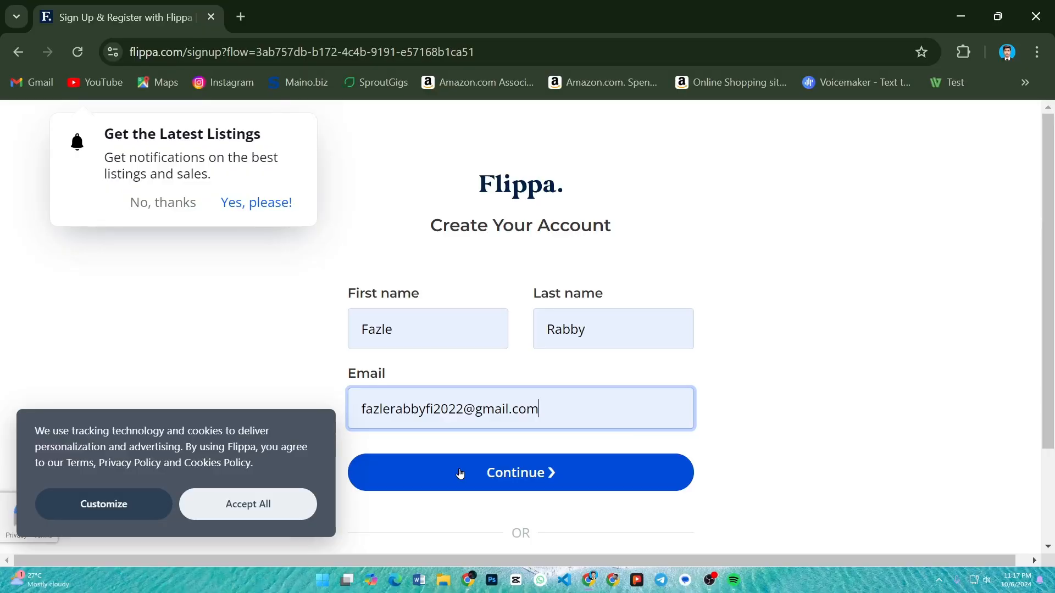
left_click(459, 473)
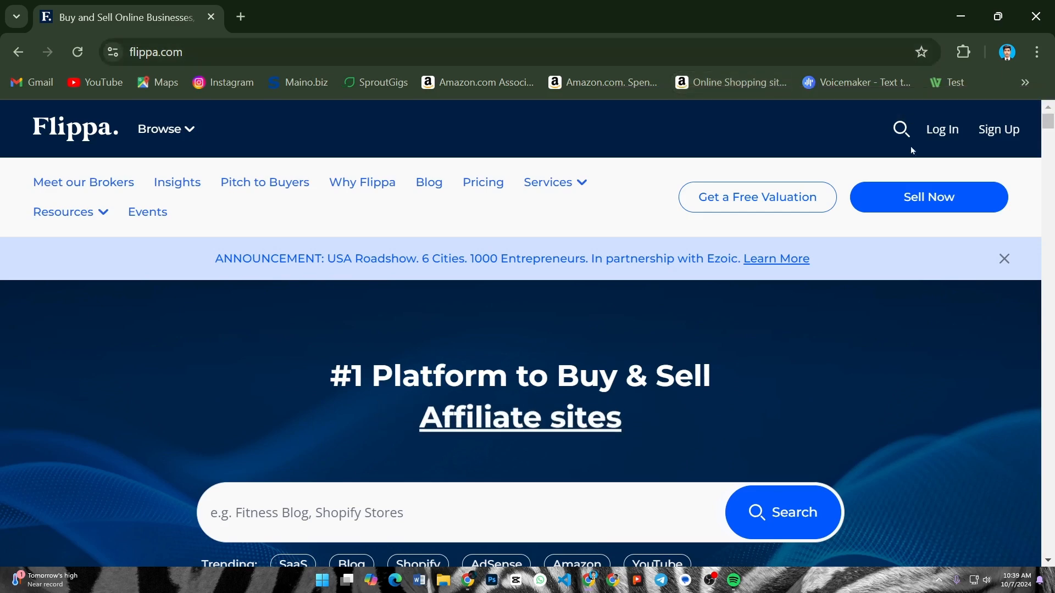
- Start selling a business on Flippa and submit google.com as its URL
left_click(913, 201)
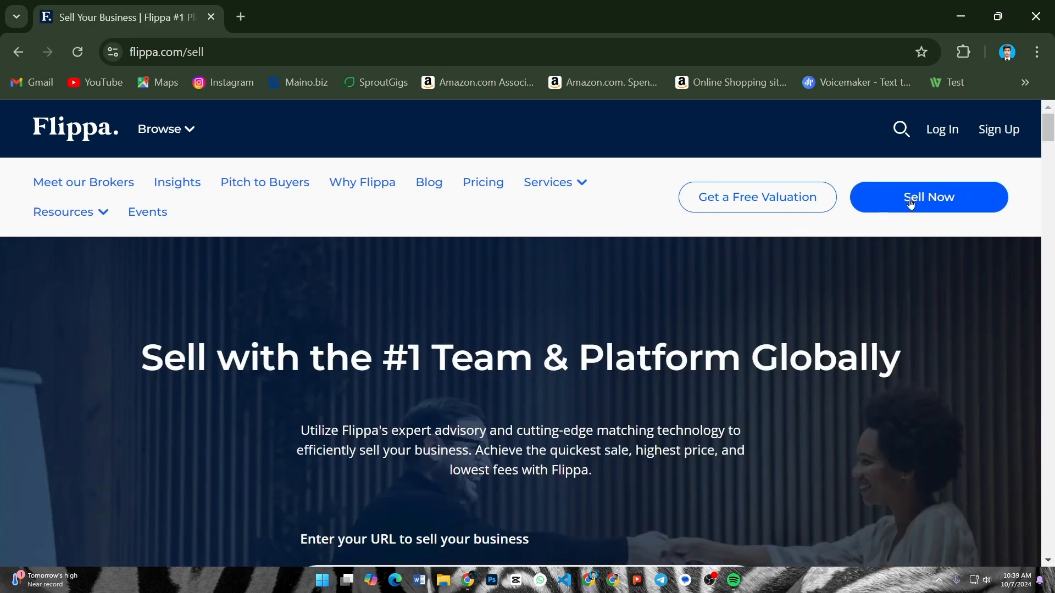
scroll(599, 321, "down", 5)
scroll(593, 302, "up", 3)
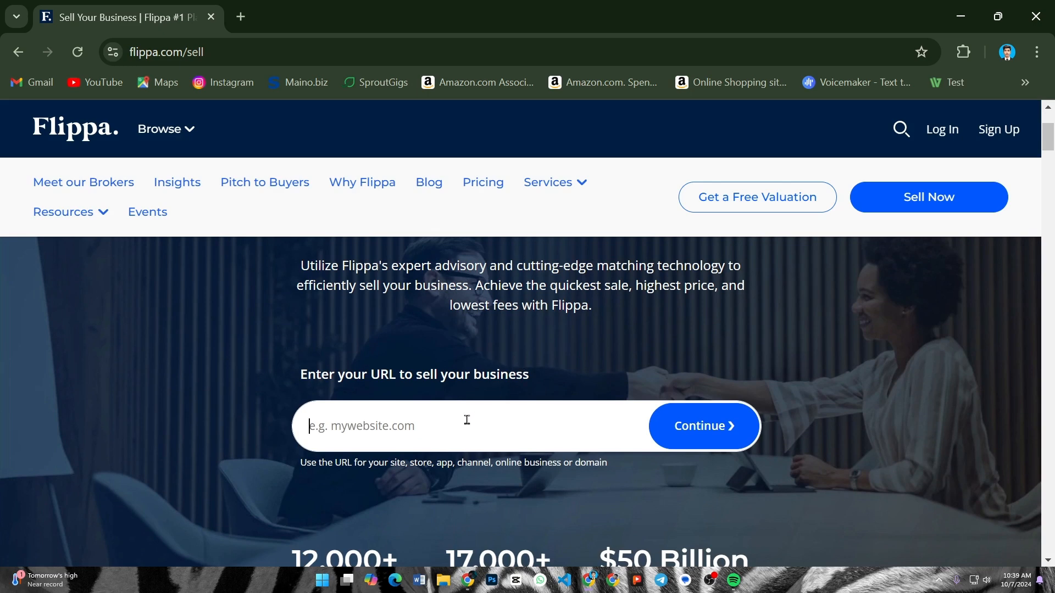
left_click(467, 420)
type("google")
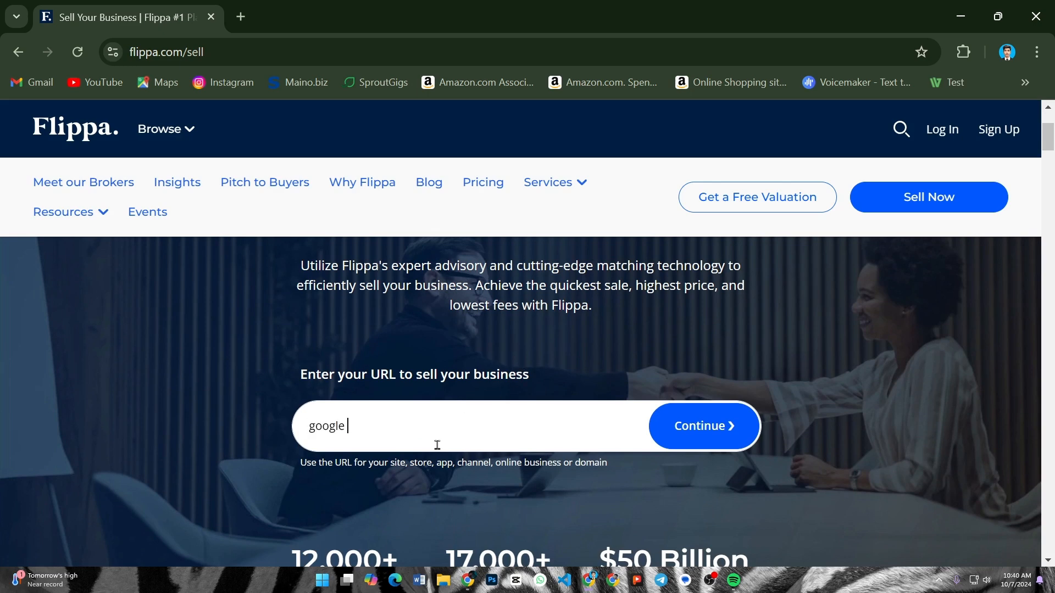
type(".com")
key("Return")
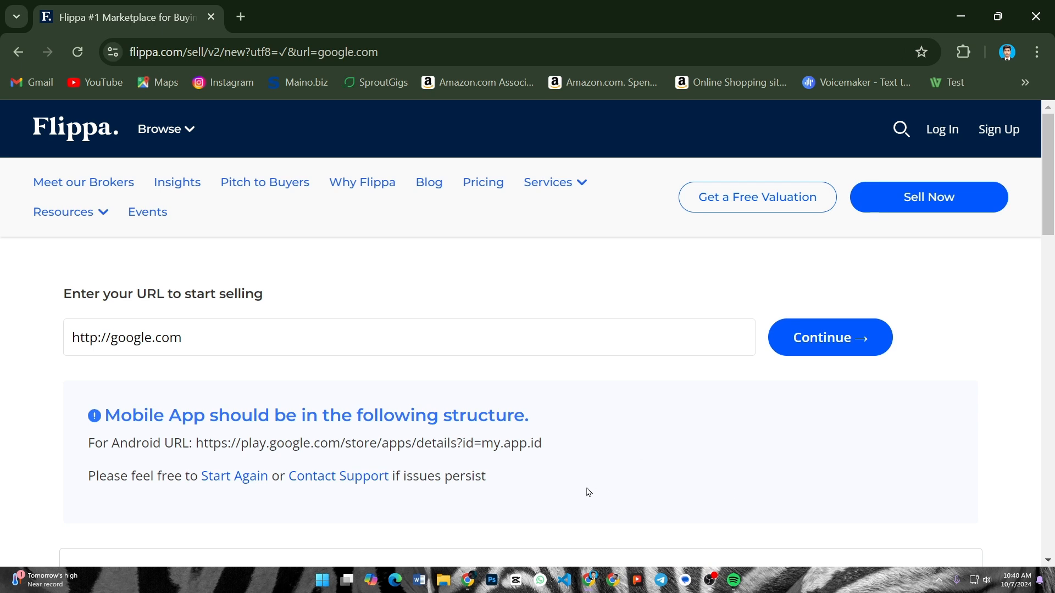
left_click(134, 338)
key("BackSpace")
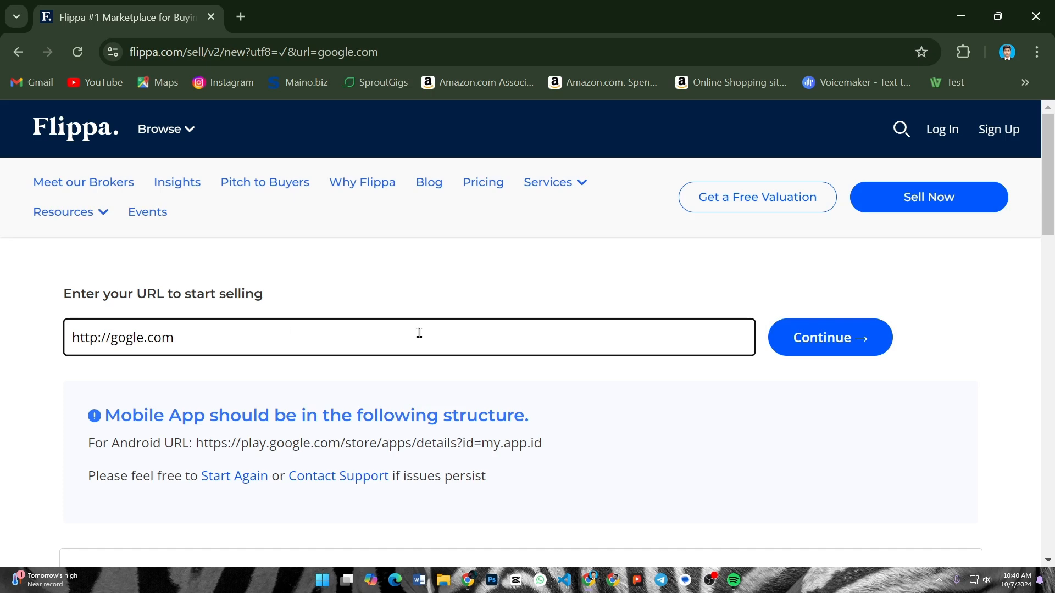
left_click(808, 339)
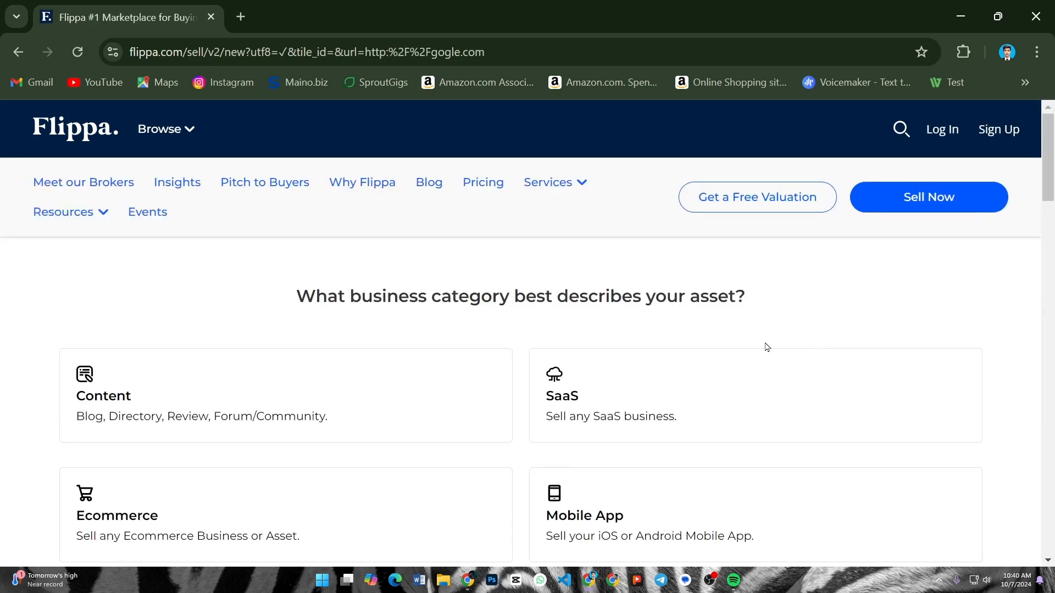
scroll(655, 365, "down", 1)
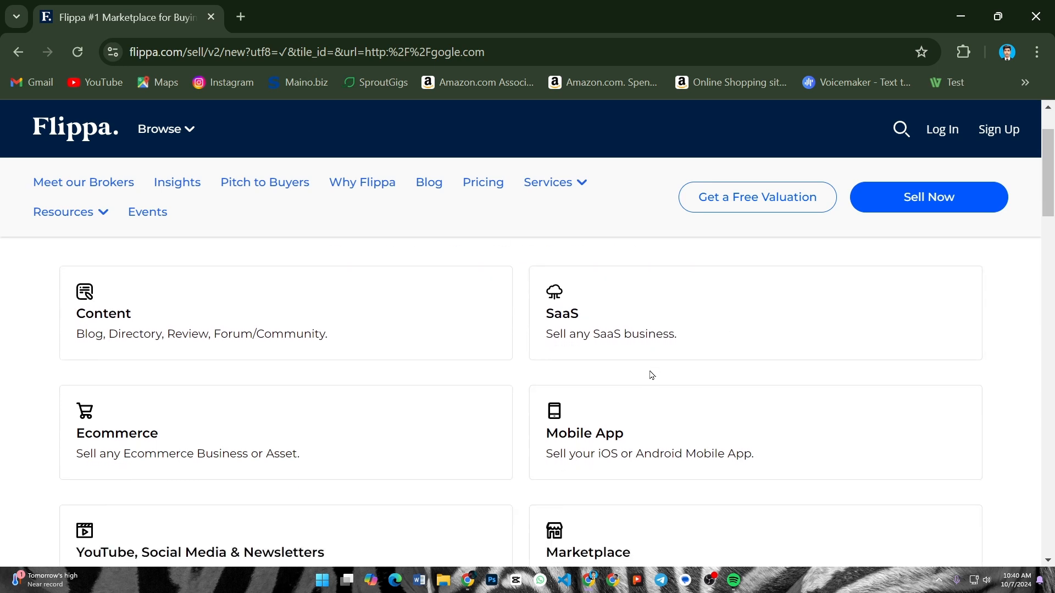
scroll(648, 379, "down", 2)
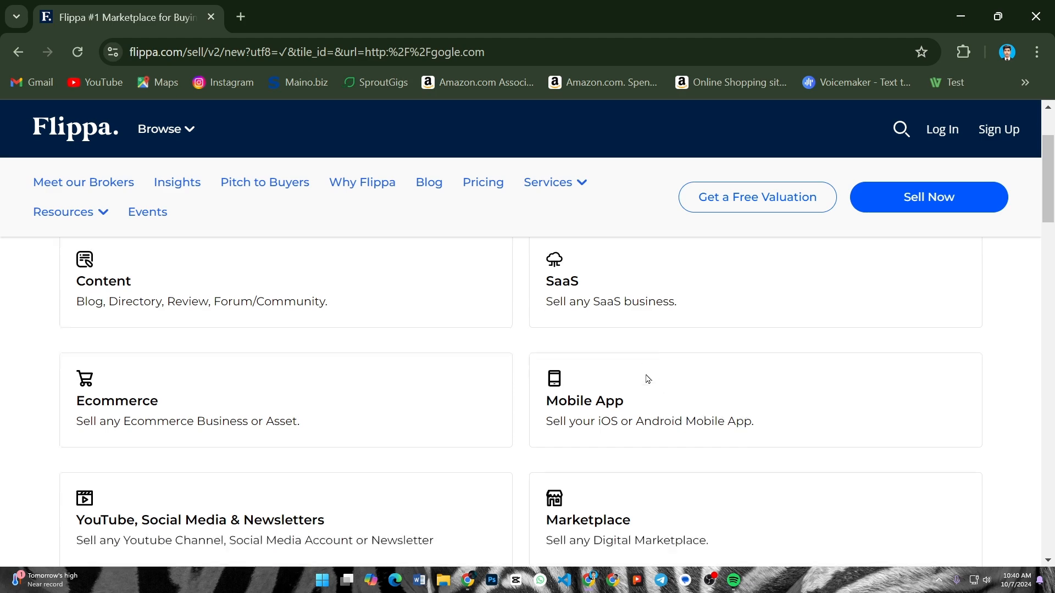
scroll(647, 379, "up", 1)
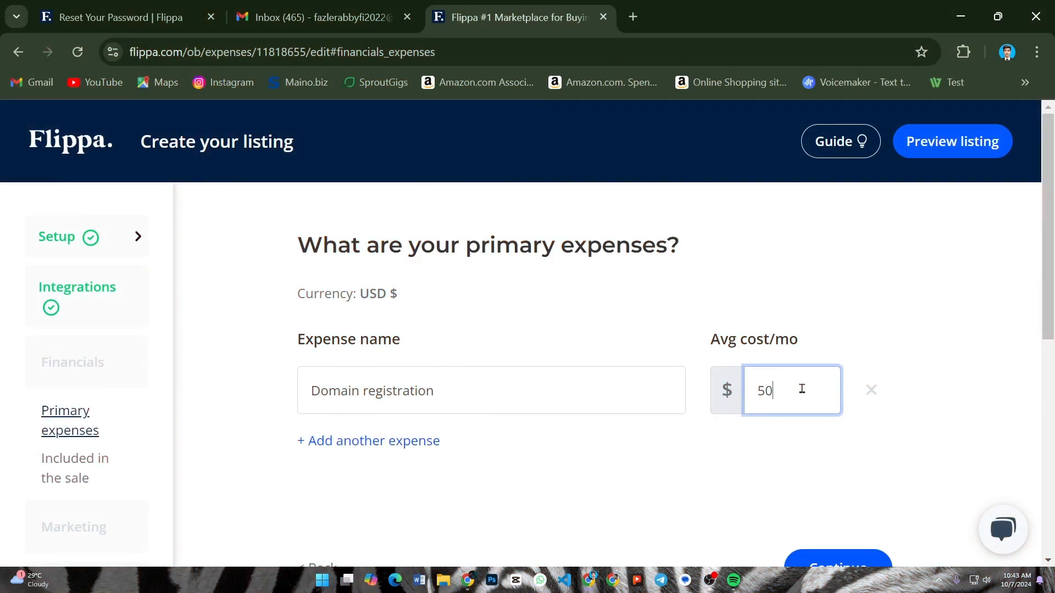
- Set the average monthly cost of the Domain registration expense to $20 and continue the listing
key("BackSpace")
key("BackSpace")
type("20")
scroll(703, 405, "down", 3)
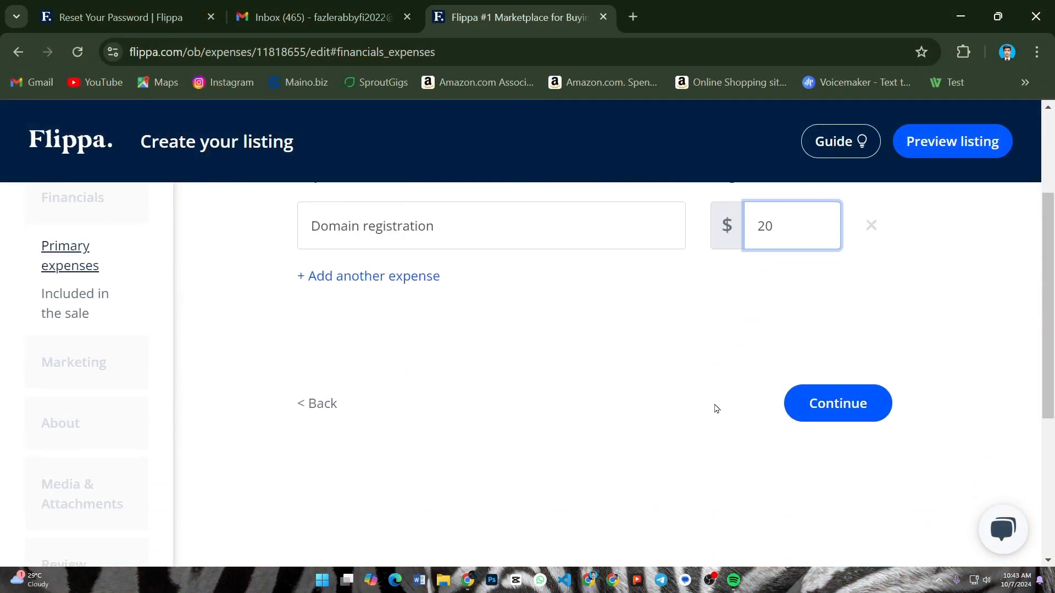
left_click(863, 408)
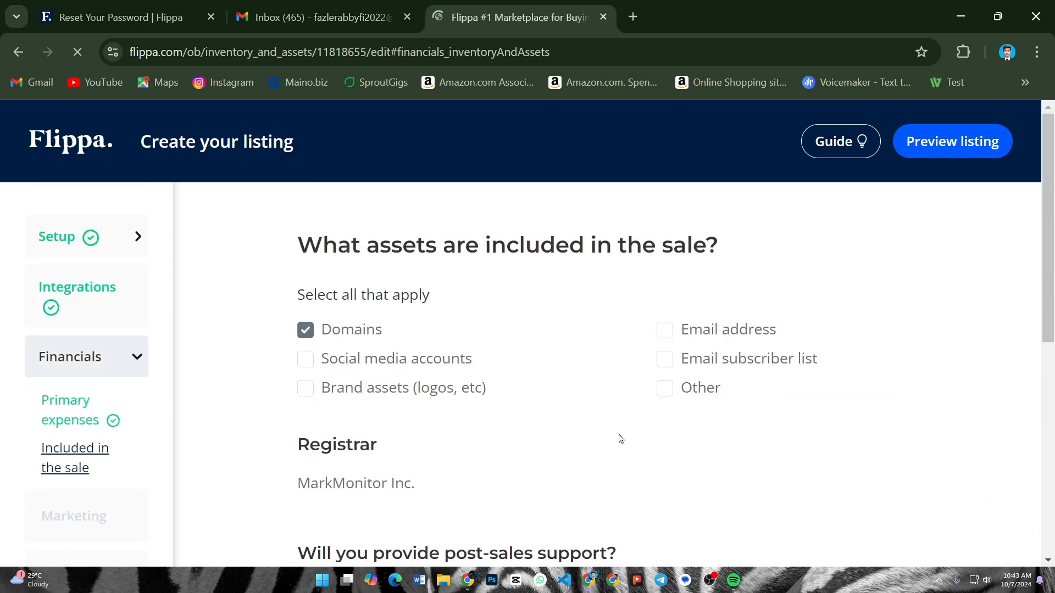
- Accept Domains as the included asset and Yes for post-sales support, and continue the listing
scroll(601, 436, "down", 4)
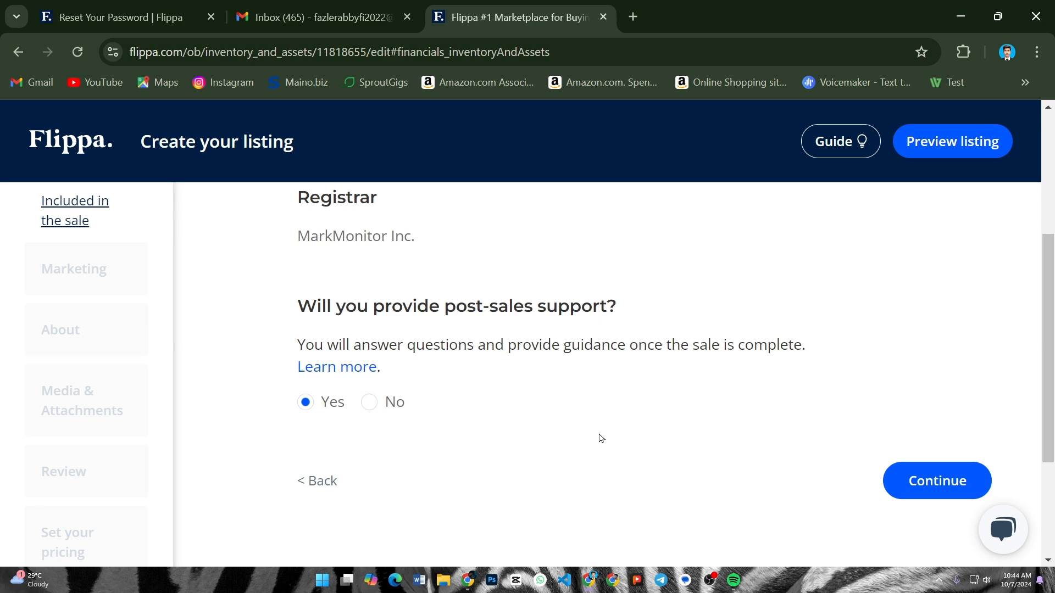
scroll(601, 436, "down", 3)
left_click(947, 301)
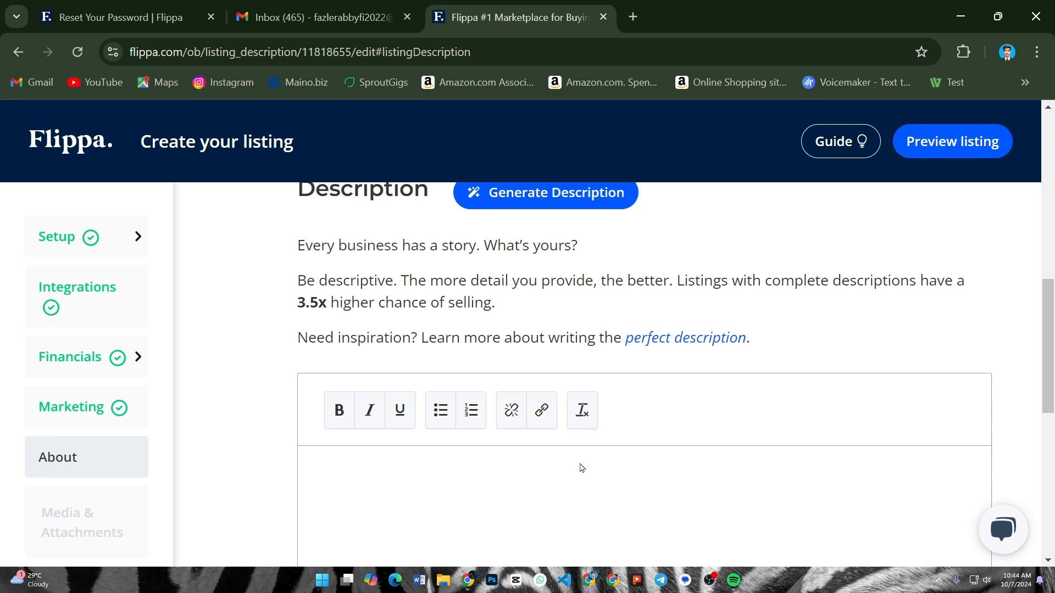
scroll(615, 461, "down", 1)
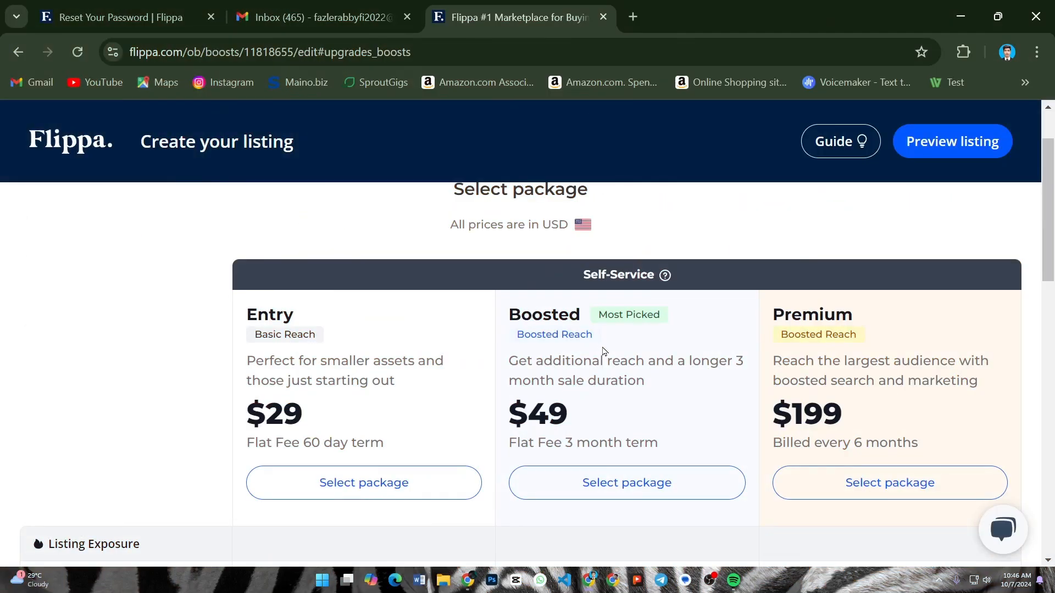
- Preview the gogle.com listing and examine its seller options, expenses, traffic insights and included assets
left_click(990, 139)
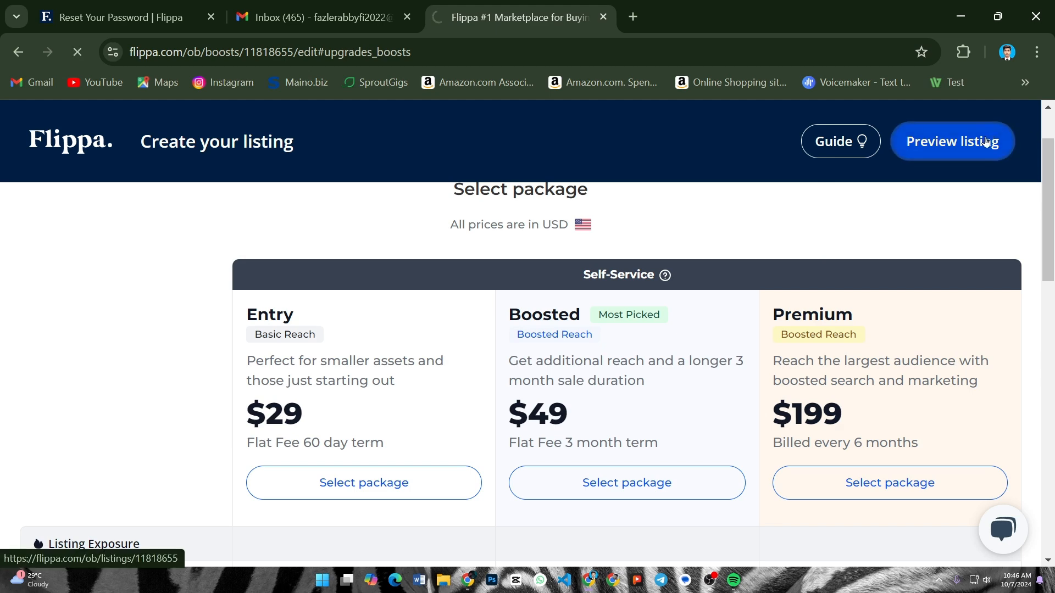
scroll(567, 248, "down", 1)
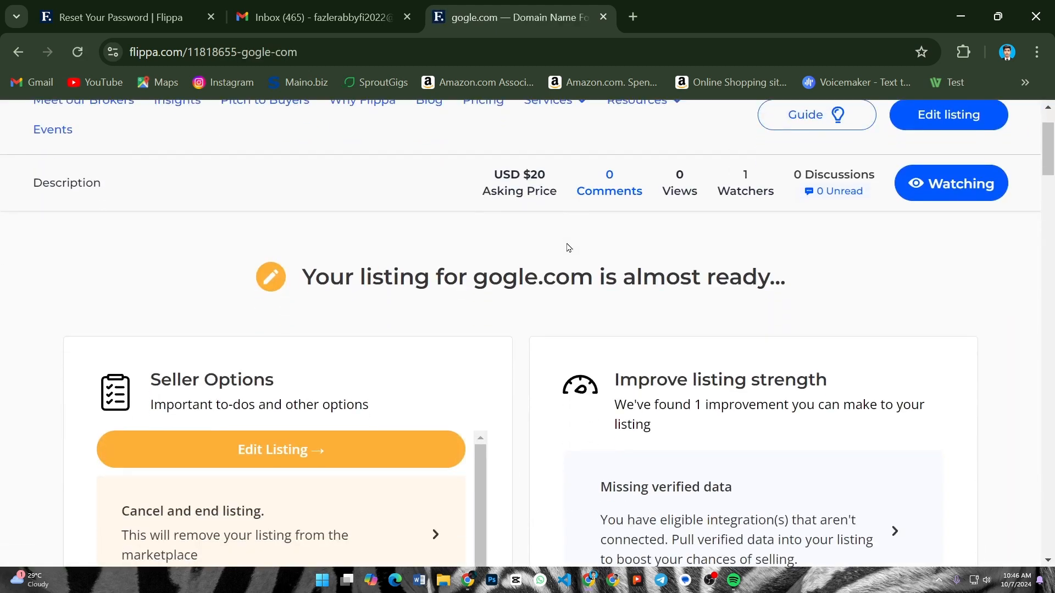
scroll(567, 247, "down", 3)
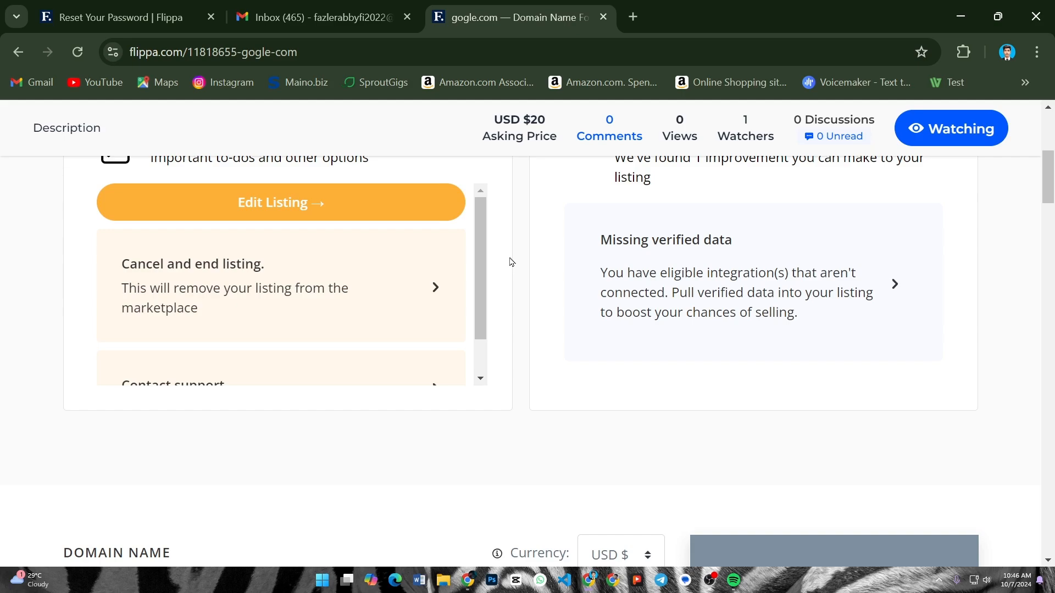
scroll(512, 261, "up", 3)
scroll(515, 259, "down", 12)
scroll(517, 260, "up", 1)
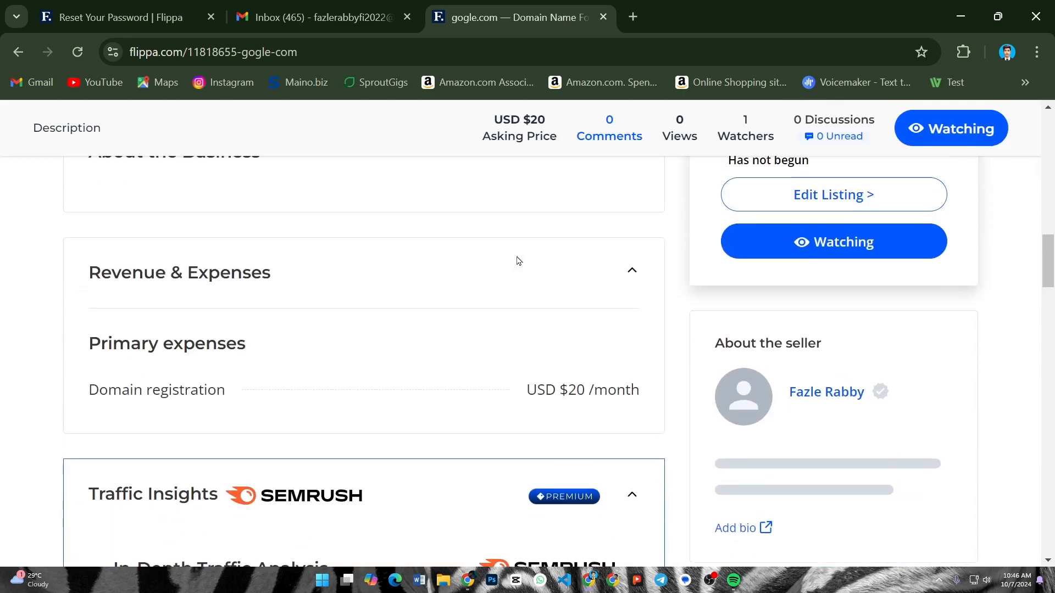
scroll(519, 259, "down", 9)
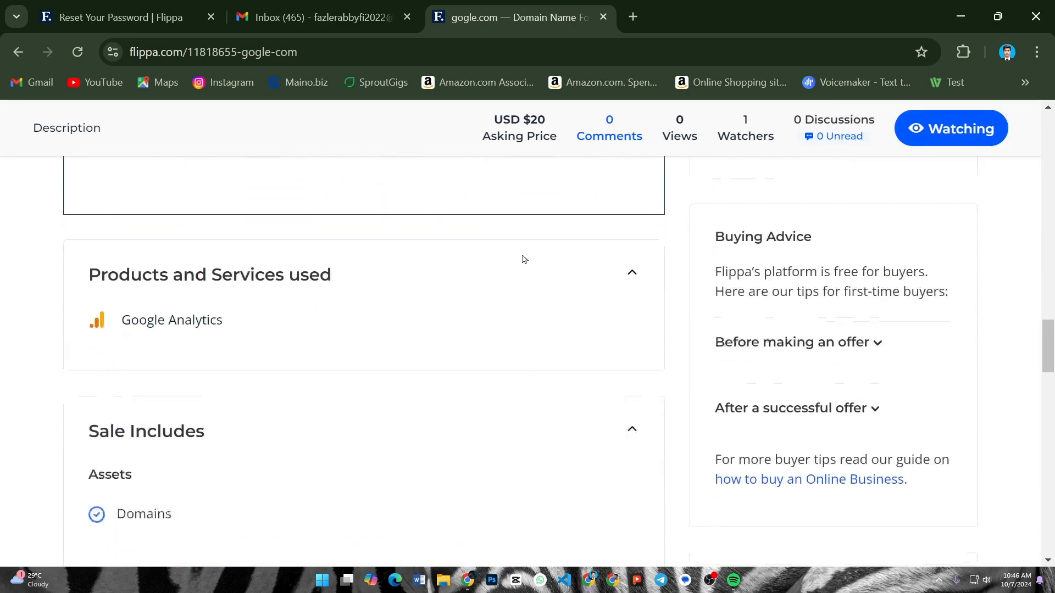
scroll(523, 259, "down", 15)
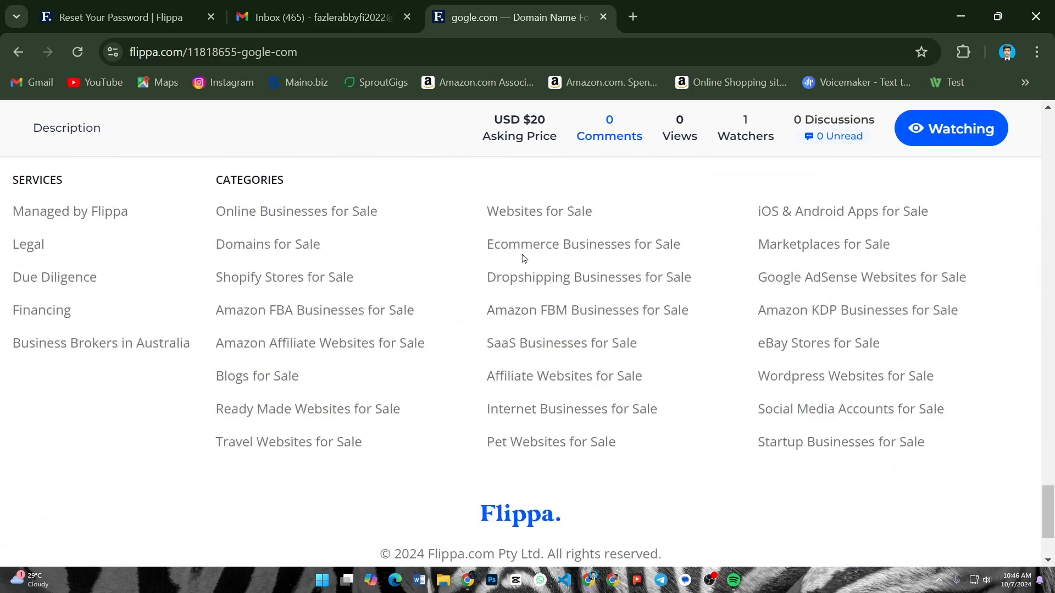
- Return to the listing package selection page and continue past the package comparison
key("alt+Left")
scroll(650, 353, "down", 10)
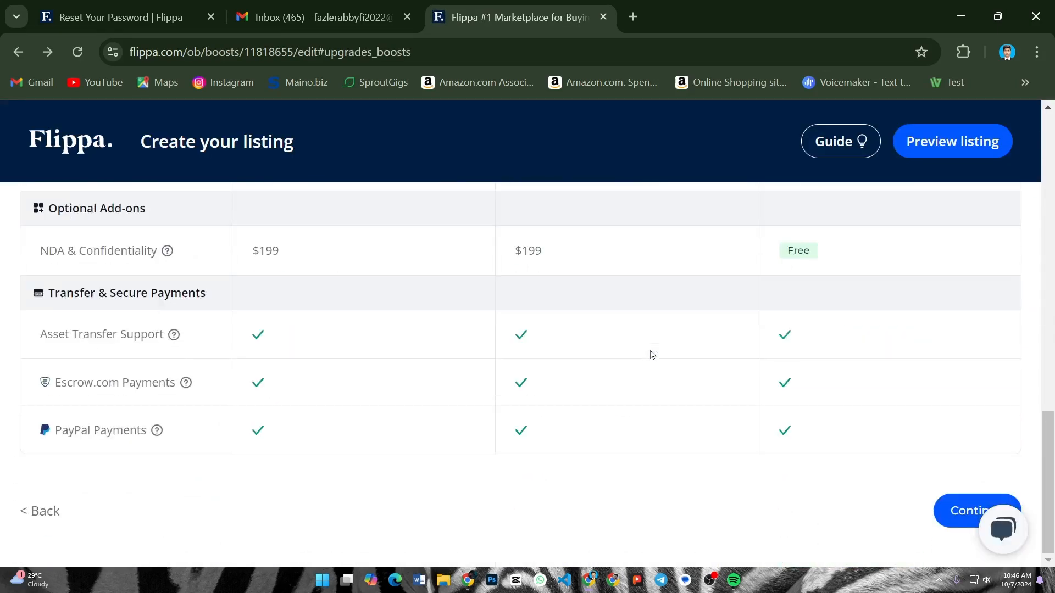
left_click(953, 515)
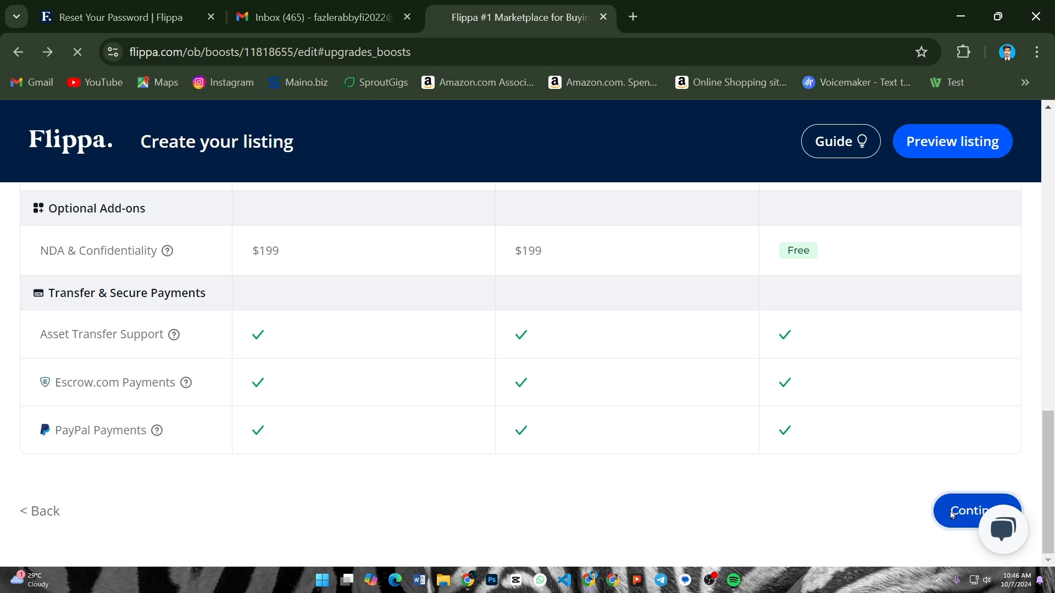